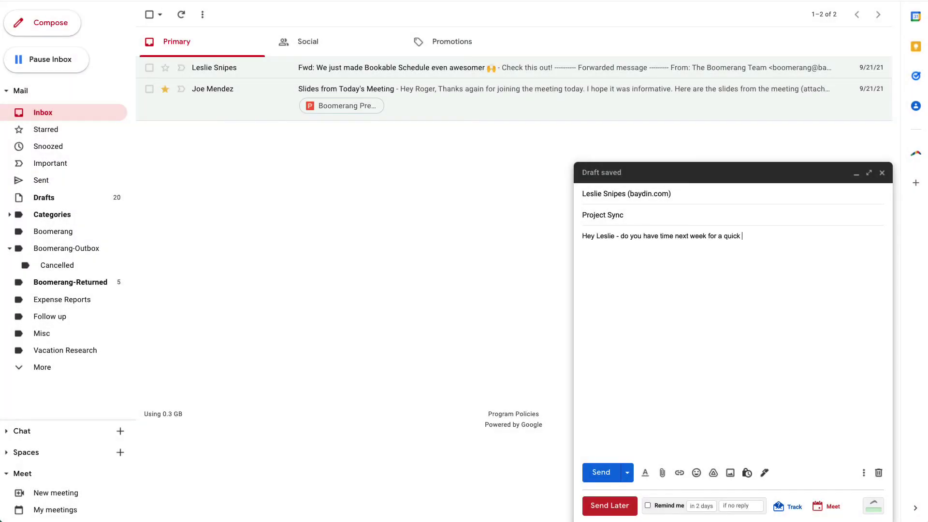
- Finish the question with 'quick sync on the new marketing project?' and start a new line
{"action": "type", "text": "w marketing project?"}
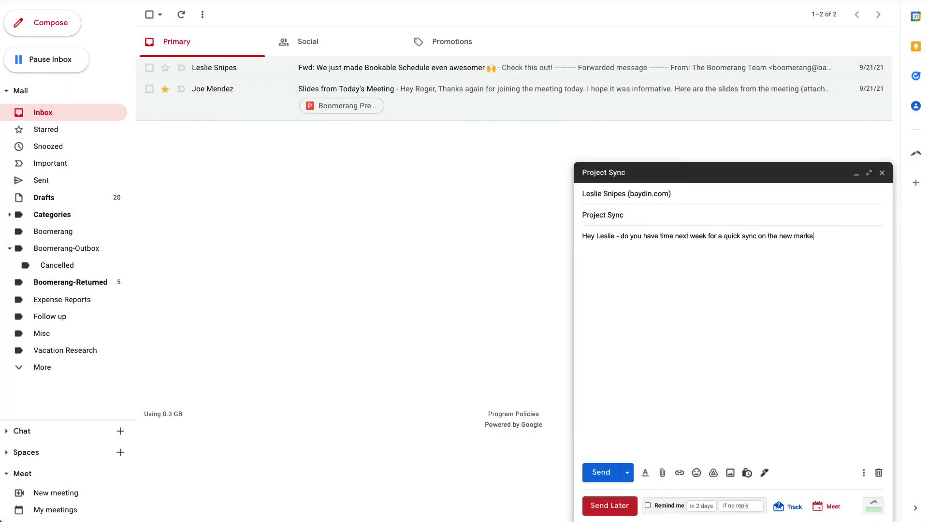
{"action": "key", "text": "Return"}
- Insert the '1 hour meeting' Bookable Schedule from Boomerang's Meet menu into the draft
{"action": "left_click", "coordinate": [832, 513]}
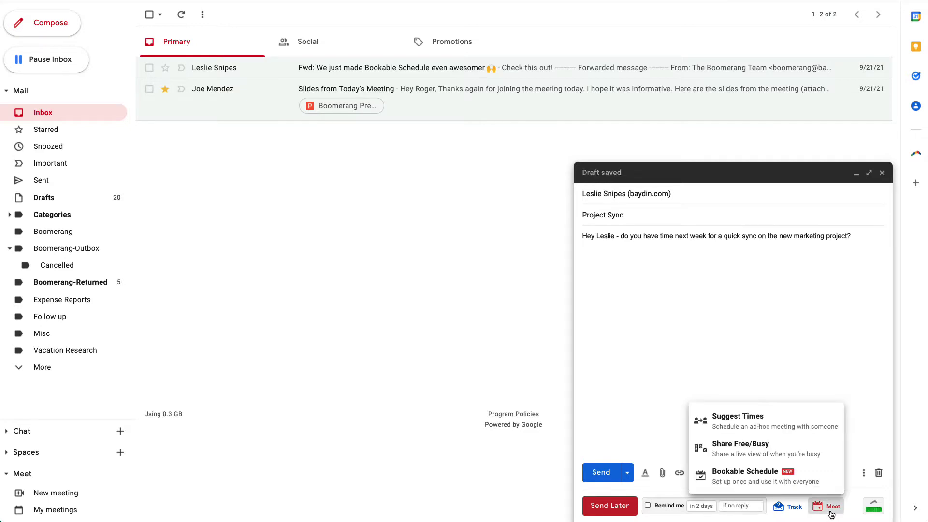
{"action": "left_click", "coordinate": [828, 487]}
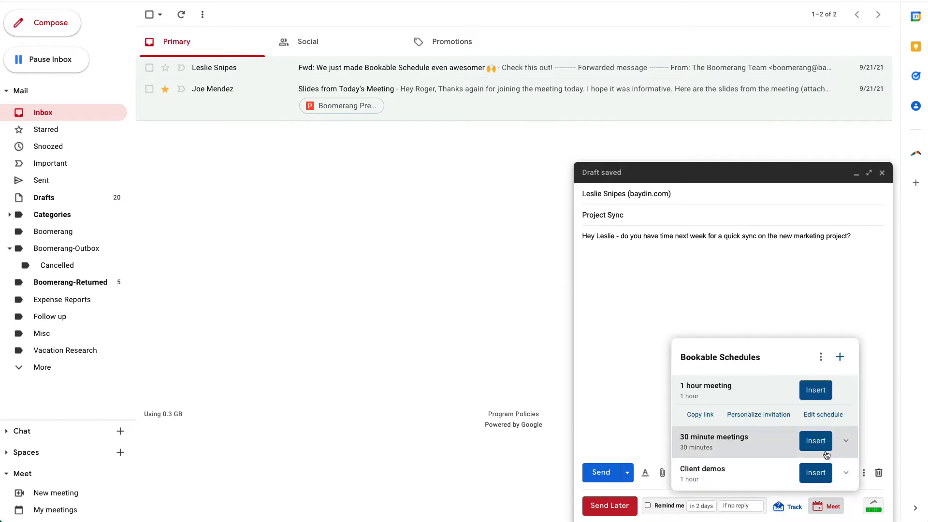
{"action": "left_click", "coordinate": [820, 393]}
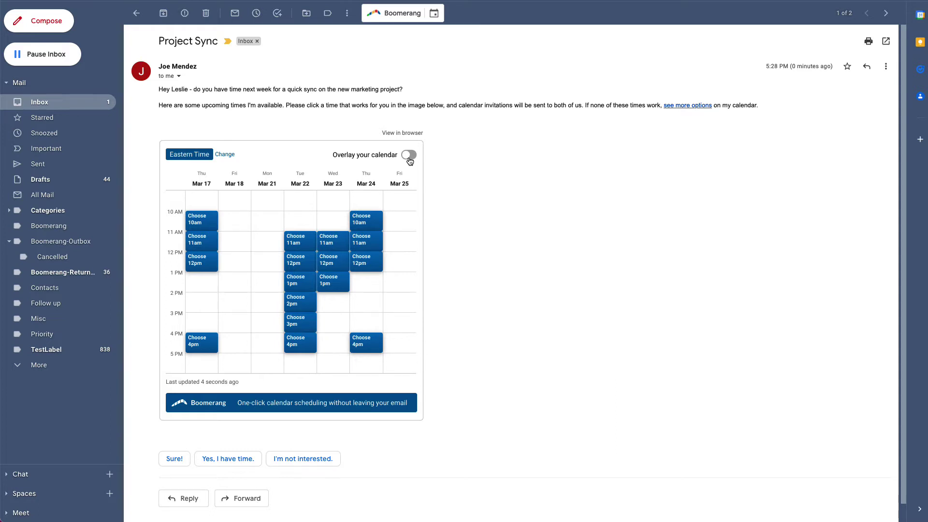
- Turn on the calendar overlay and book the Tuesday, Mar 22 12pm slot
{"action": "left_click", "coordinate": [409, 155]}
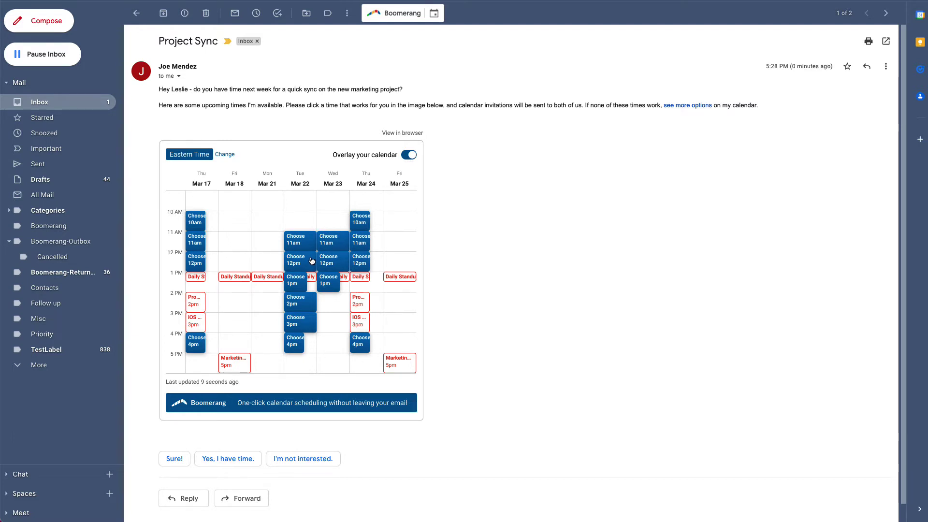
{"action": "left_click", "coordinate": [312, 261]}
{"action": "left_click", "coordinate": [691, 313]}
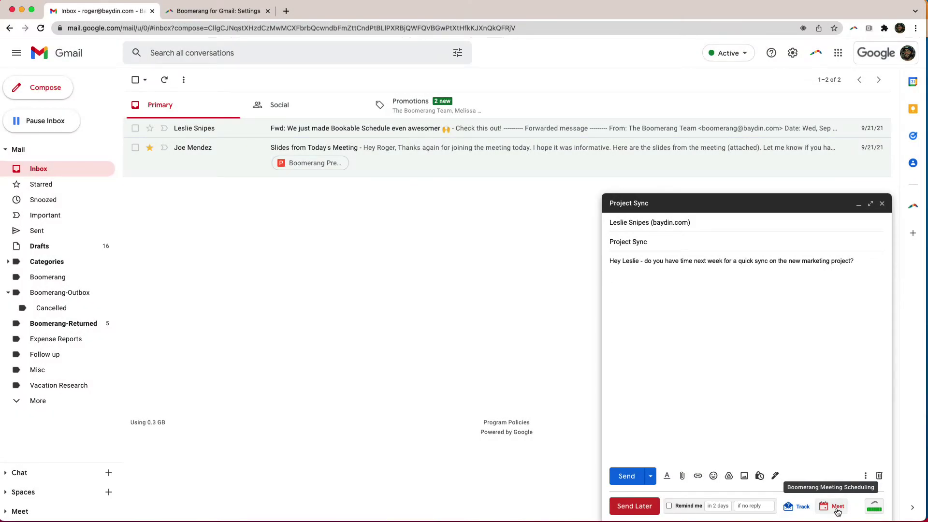
- Start a new Bookable Schedule lasting 60 minutes titled '1 hour meeting'
{"action": "left_click", "coordinate": [838, 510]}
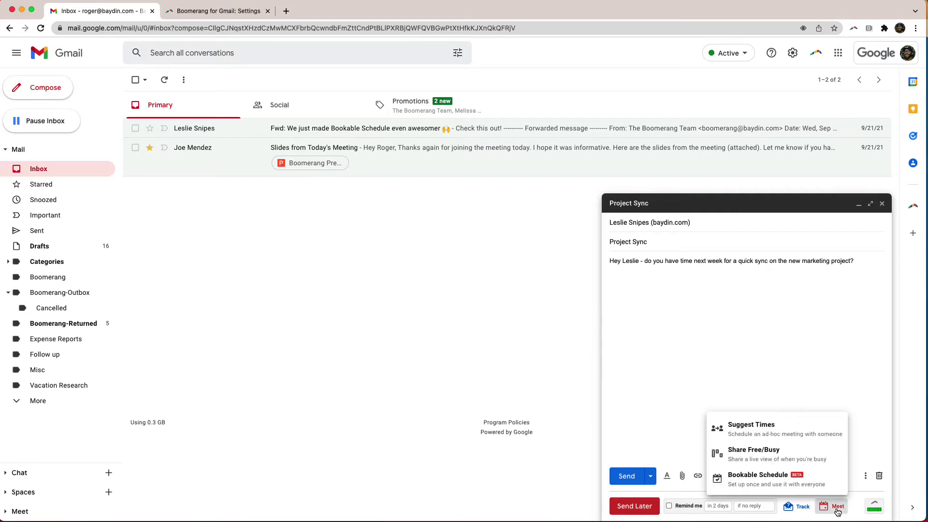
{"action": "left_click", "coordinate": [830, 485]}
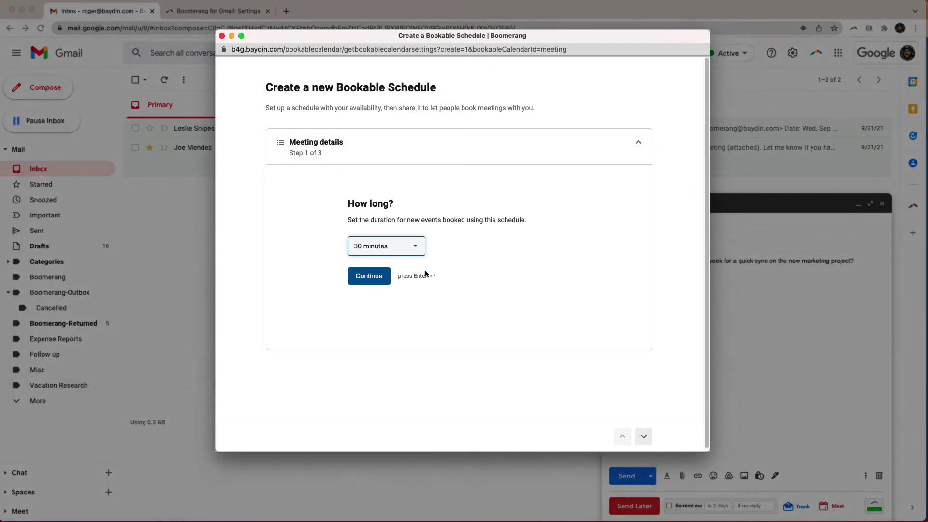
{"action": "left_click", "coordinate": [415, 247]}
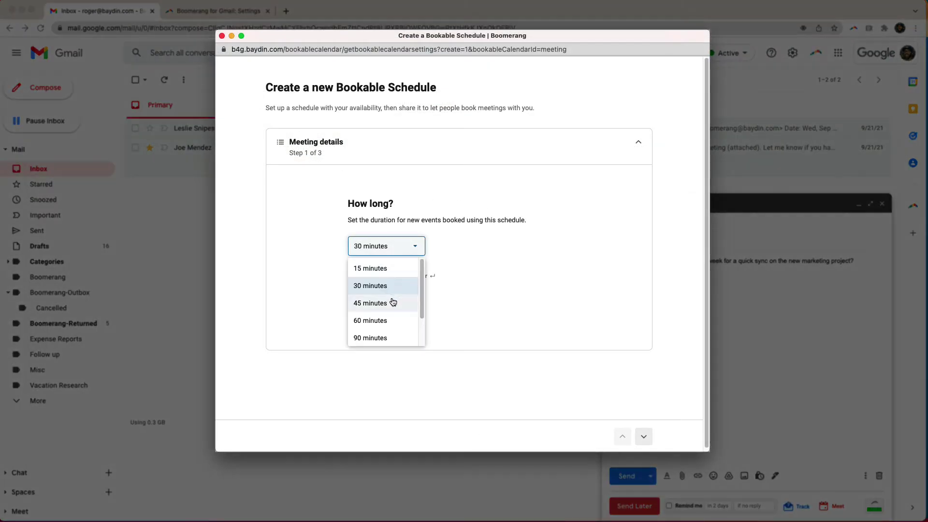
{"action": "left_click", "coordinate": [387, 318]}
{"action": "type", "text": "1 "}
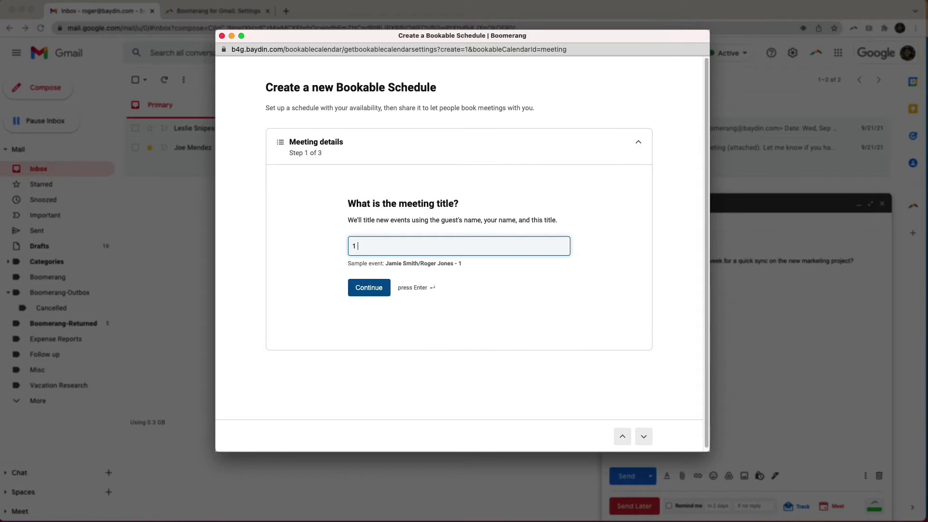
{"action": "type", "text": "hour meeting"}
{"action": "key", "text": "Return"}
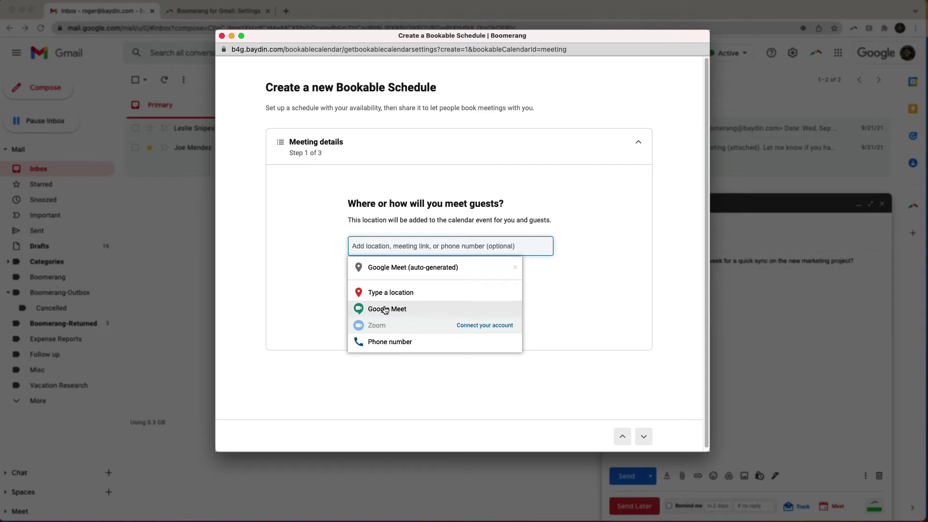
- Use an auto-generated Google Meet location, paste the Google Docs link as description, and finish meeting details
{"action": "left_click", "coordinate": [386, 310]}
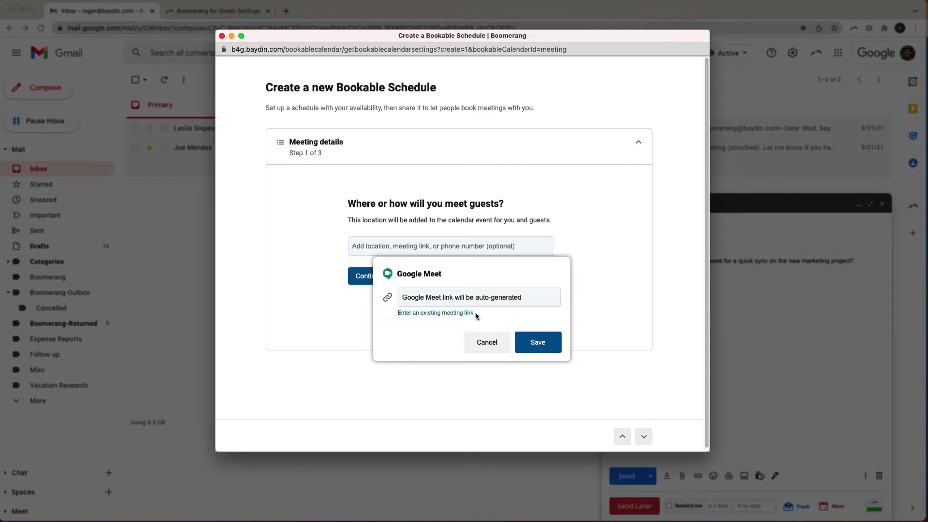
{"action": "left_click", "coordinate": [520, 340]}
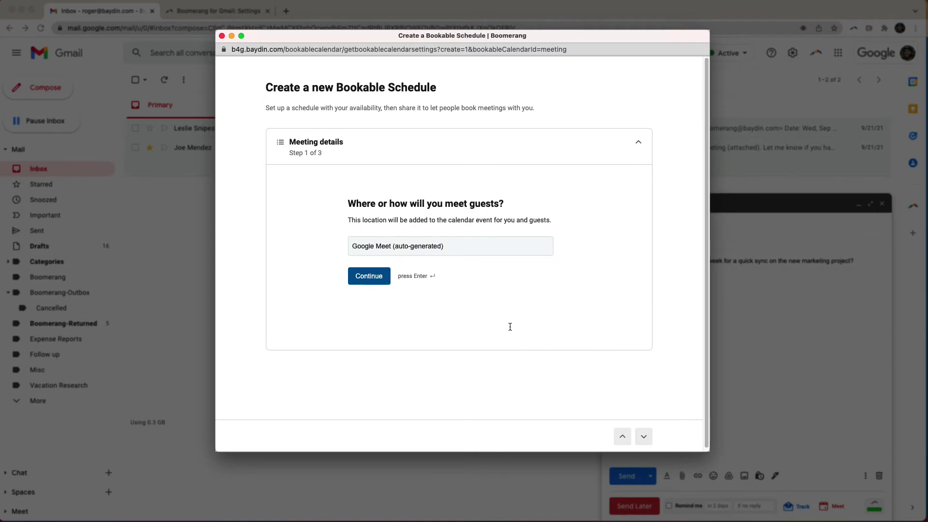
{"action": "key", "text": "Return"}
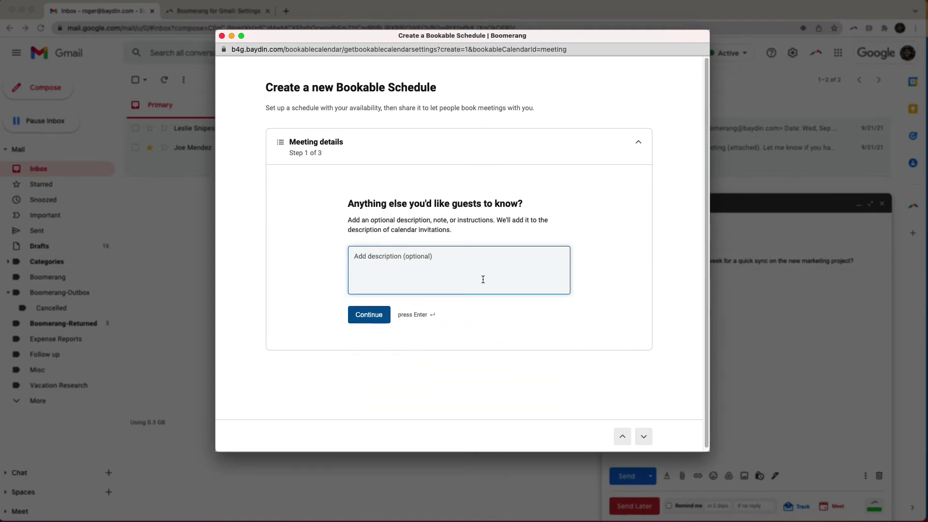
{"action": "left_click", "coordinate": [379, 316]}
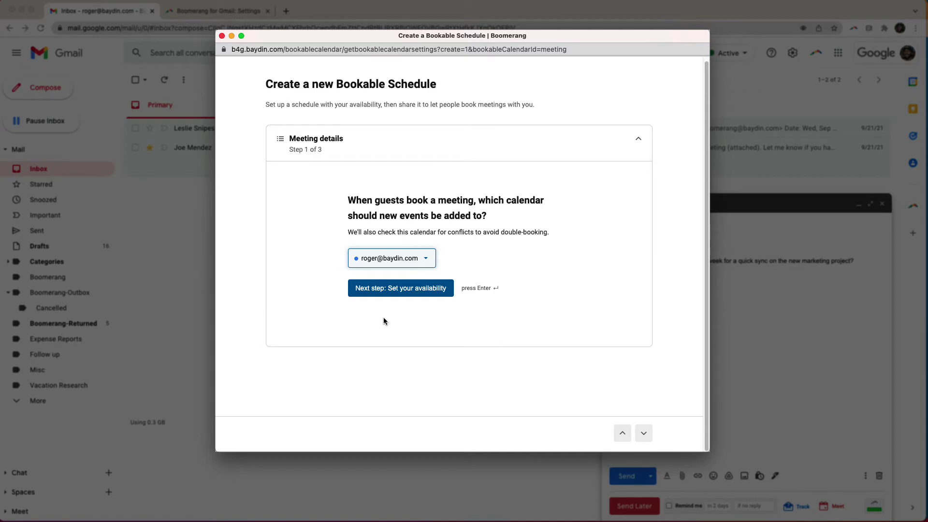
{"action": "key", "text": "Return"}
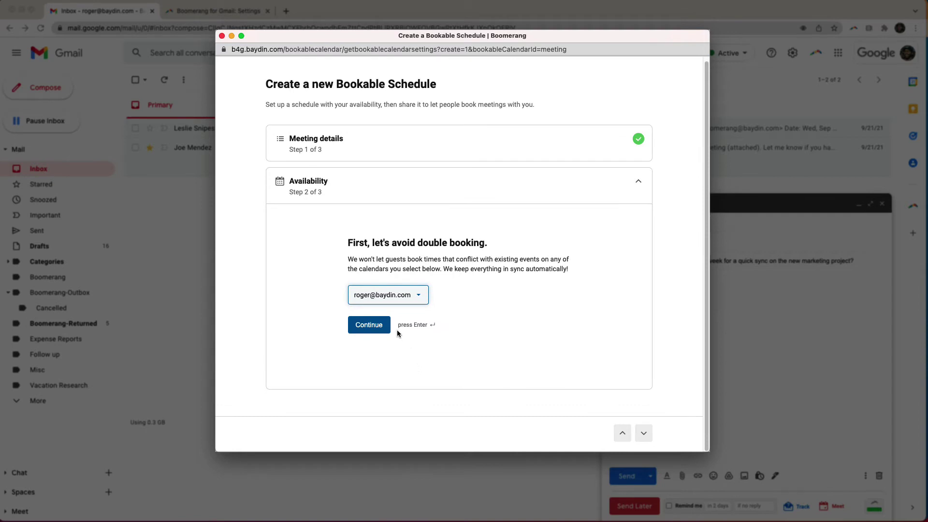
- Also check Holidays in United States and Birthdays calendars for conflicts
{"action": "left_click", "coordinate": [398, 298]}
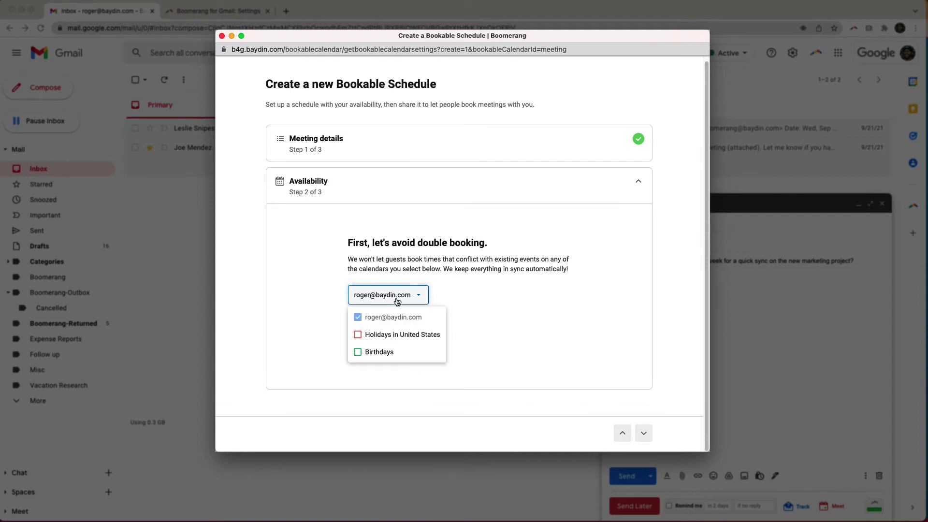
{"action": "left_click", "coordinate": [358, 337]}
{"action": "left_click", "coordinate": [357, 352]}
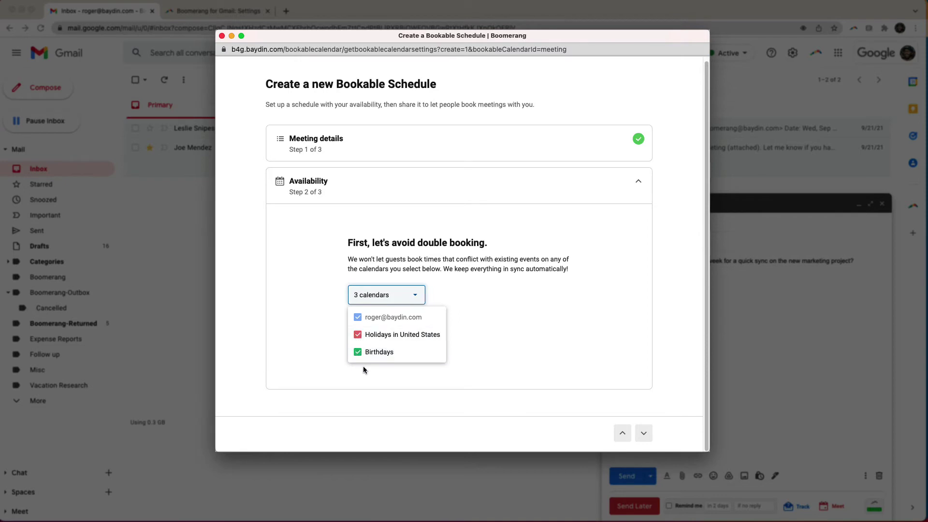
{"action": "left_click", "coordinate": [364, 367]}
{"action": "key", "text": "Return"}
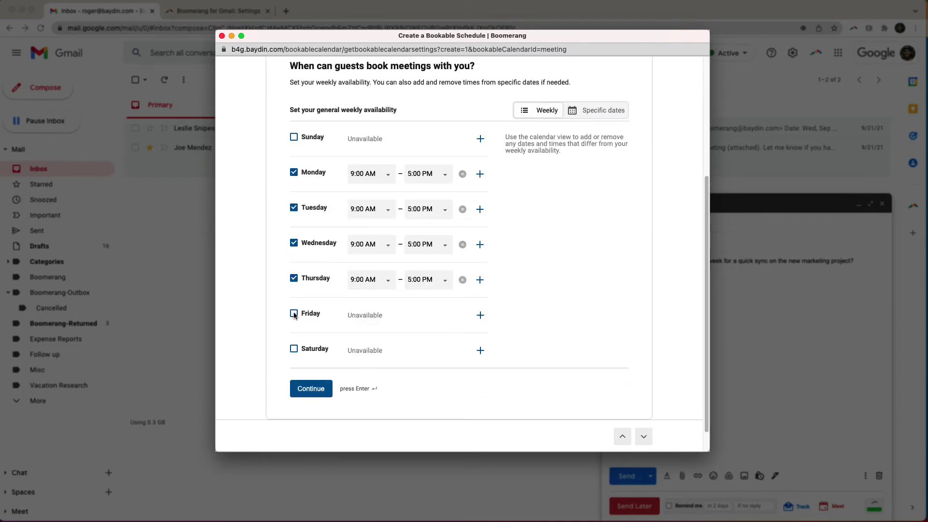
- Set weekly availability to Tuesday–Thursday with 10:00 AM start times
{"action": "left_click", "coordinate": [385, 209]}
{"action": "left_click", "coordinate": [377, 285]}
{"action": "left_click", "coordinate": [384, 280]}
{"action": "left_click", "coordinate": [370, 345]}
{"action": "left_click", "coordinate": [606, 116]}
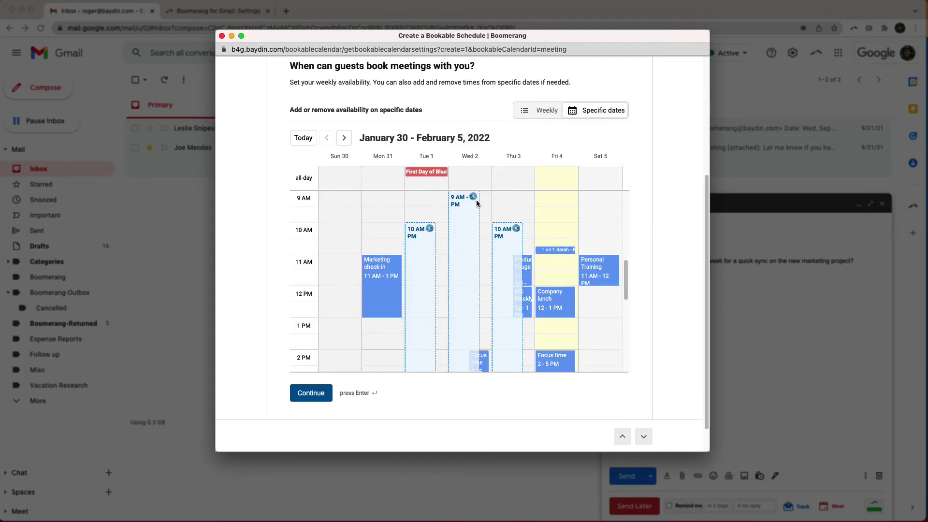
{"action": "left_click", "coordinate": [318, 393]}
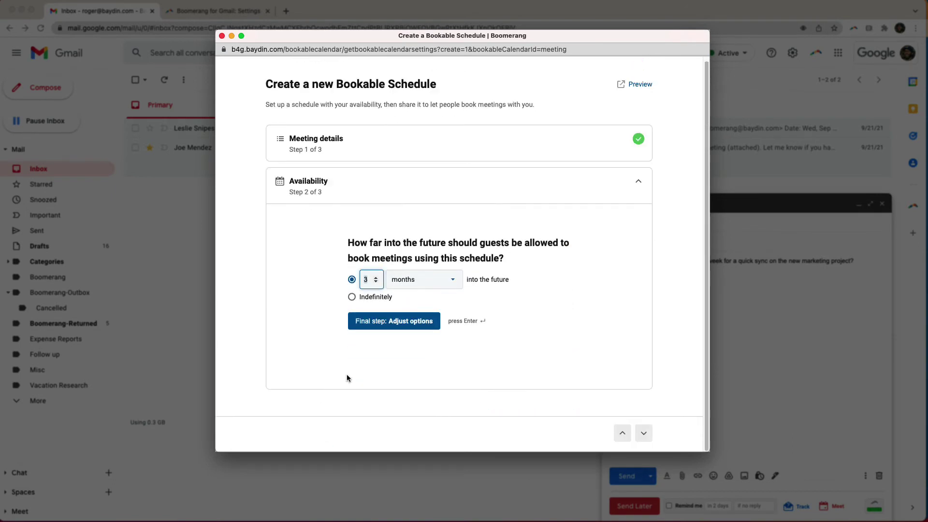
- Limit booking to 1 month into the future and go to the final options
{"action": "double_click", "coordinate": [369, 280]}
{"action": "type", "text": "1"}
{"action": "left_click", "coordinate": [378, 322]}
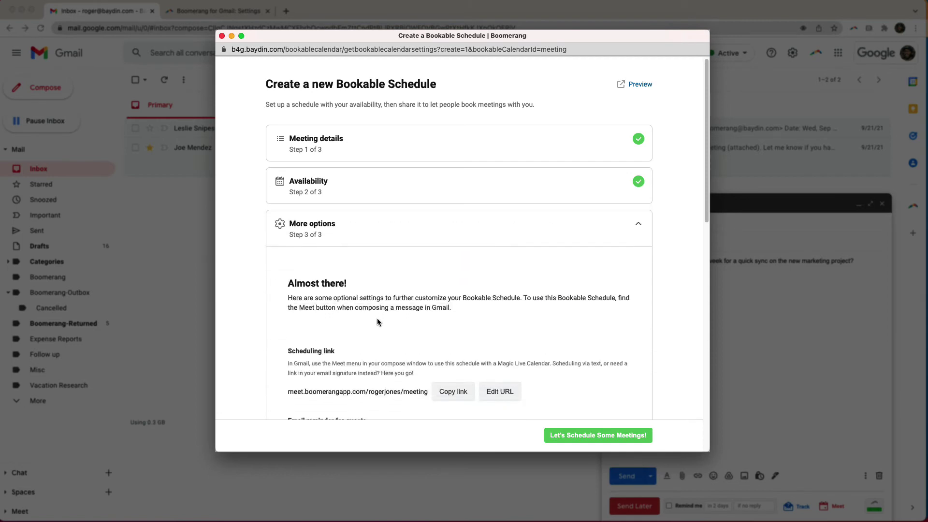
- Change the scheduling link ending to '1hrmeeting'
{"action": "scroll", "coordinate": [378, 321], "scroll_direction": "down", "scroll_amount": 2}
{"action": "scroll", "coordinate": [378, 320], "scroll_direction": "down", "scroll_amount": 2}
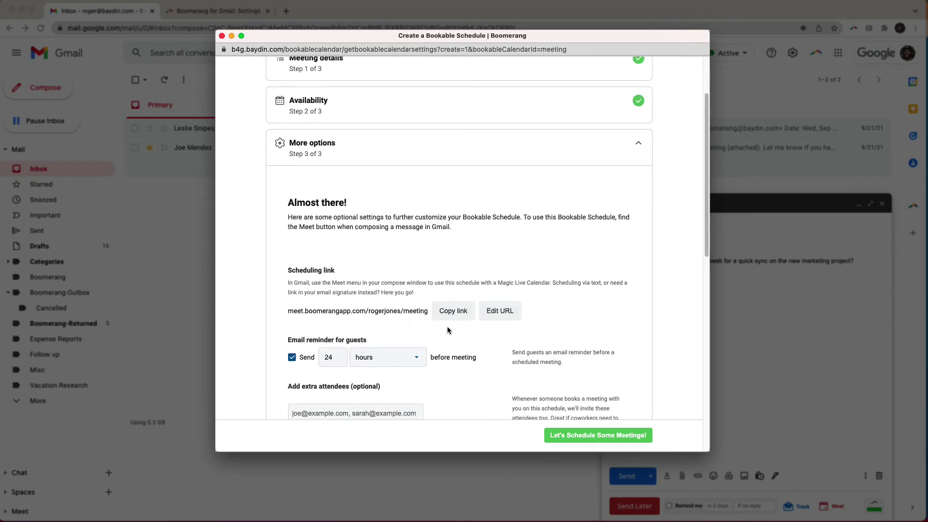
{"action": "left_click", "coordinate": [498, 315]}
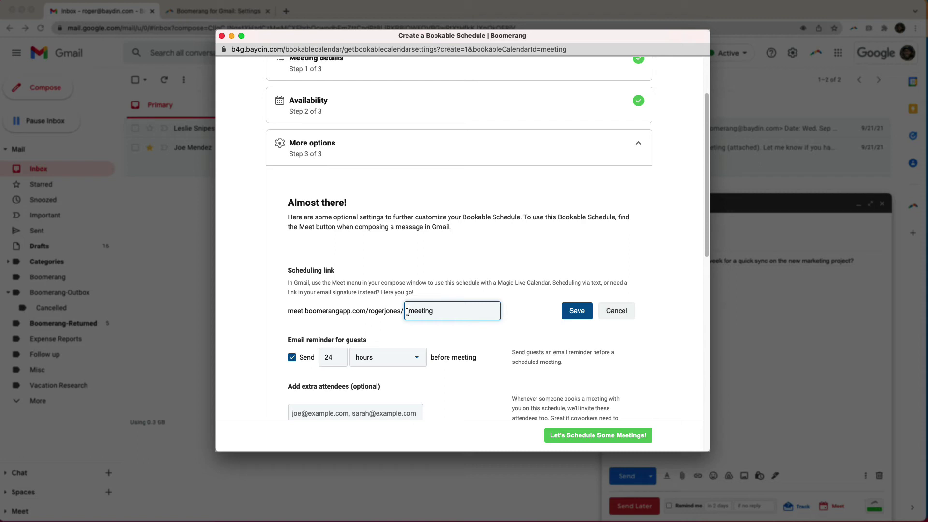
{"action": "left_click", "coordinate": [407, 312]}
{"action": "type", "text": "1hr"}
{"action": "left_click", "coordinate": [583, 312]}
- Set the guest reminder to 4 hours before the meeting
{"action": "scroll", "coordinate": [484, 290], "scroll_direction": "down", "scroll_amount": 3}
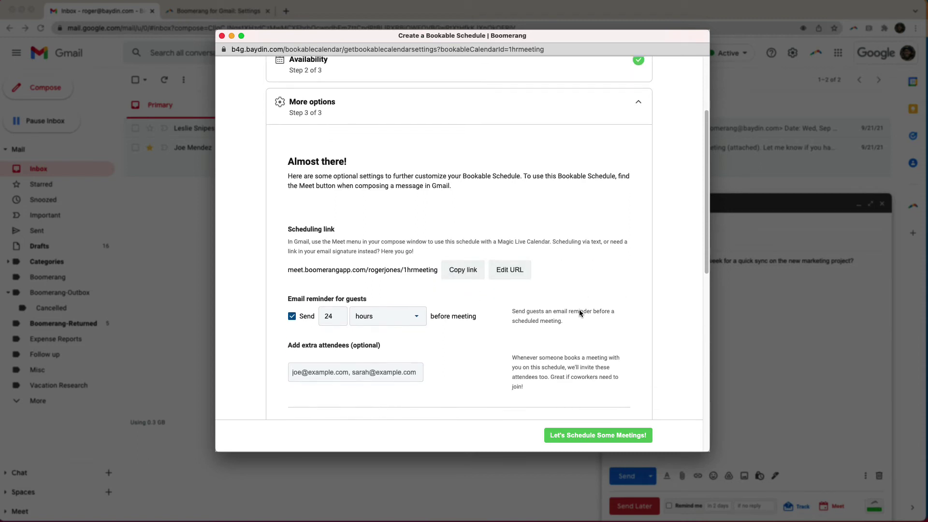
{"action": "key", "text": "BackSpace"}
{"action": "type", "text": "4"}
{"action": "left_click", "coordinate": [452, 289]}
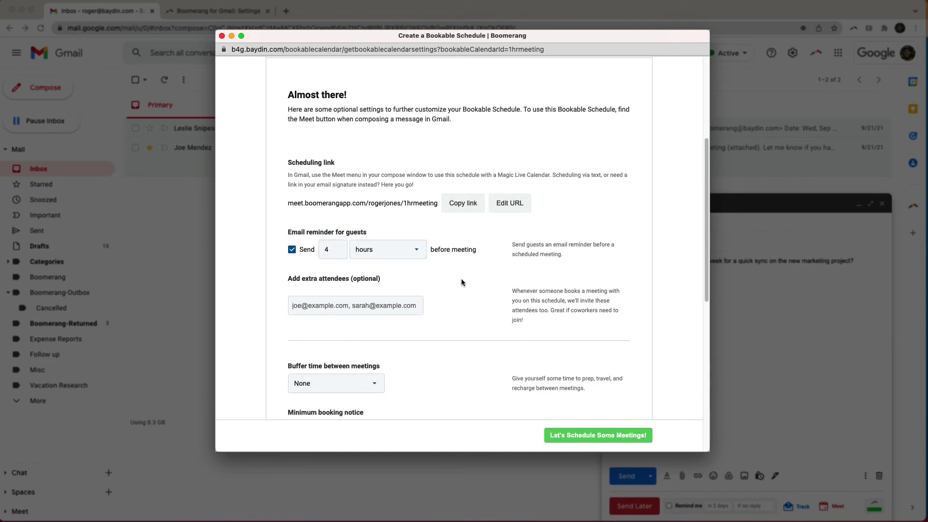
- Add one extra attendee by their e-mail address
{"action": "scroll", "coordinate": [459, 285], "scroll_direction": "down", "scroll_amount": 2}
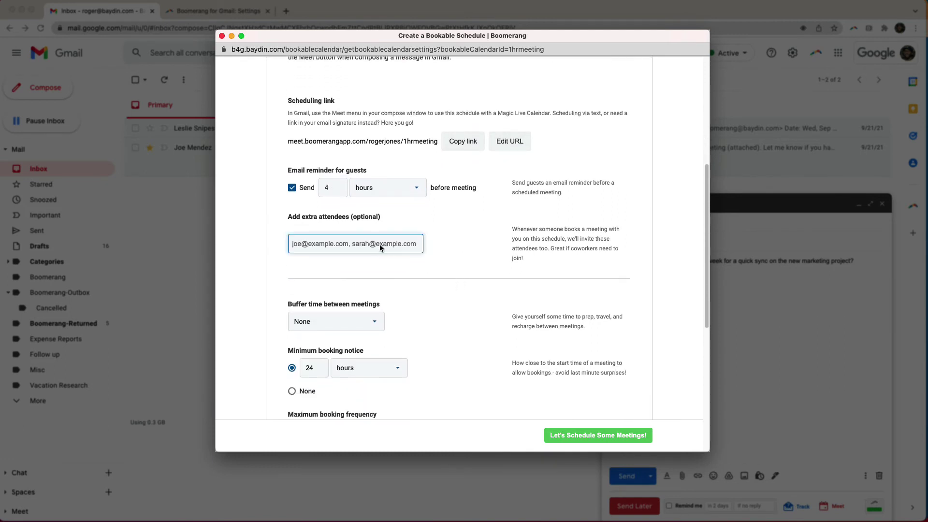
{"action": "left_click", "coordinate": [381, 247]}
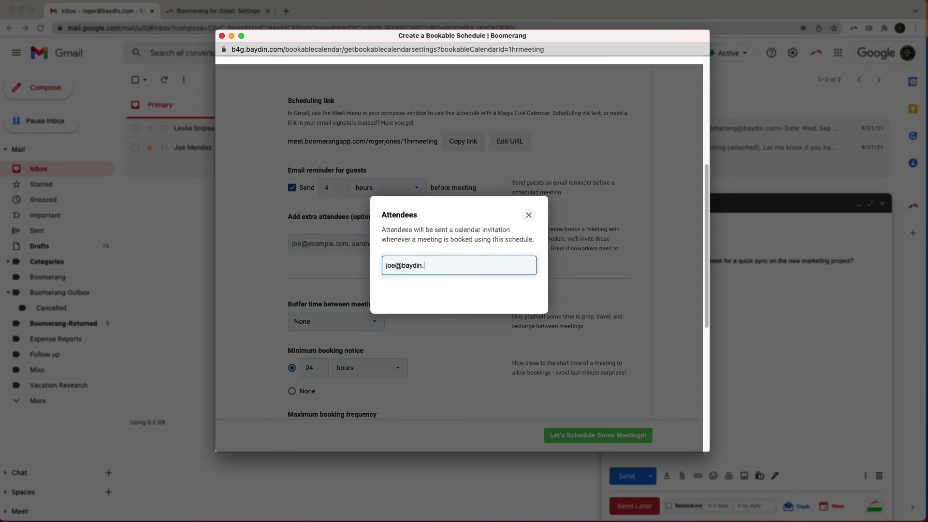
{"action": "key", "text": "Return"}
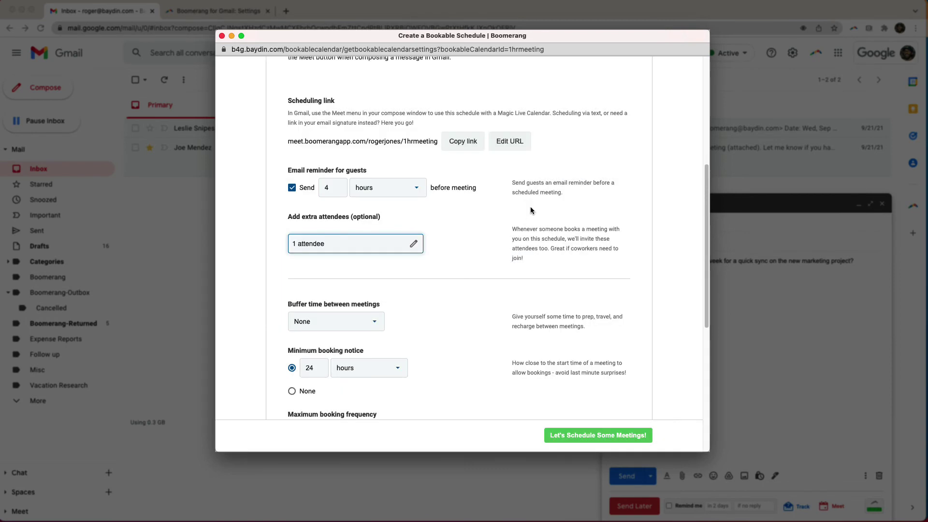
{"action": "left_click", "coordinate": [528, 207]}
- Set a 15 minutes buffer between meetings
{"action": "scroll", "coordinate": [516, 272], "scroll_direction": "down", "scroll_amount": 3}
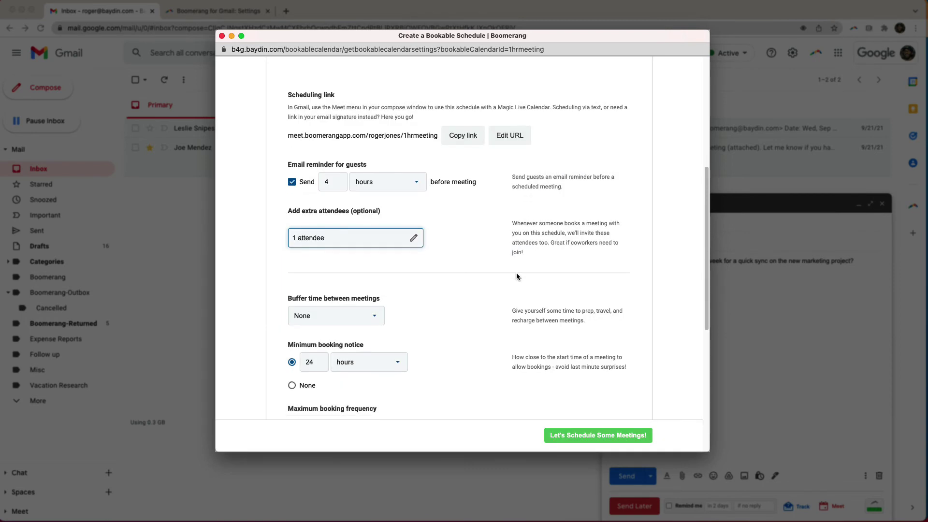
{"action": "scroll", "coordinate": [417, 291], "scroll_direction": "down", "scroll_amount": 3}
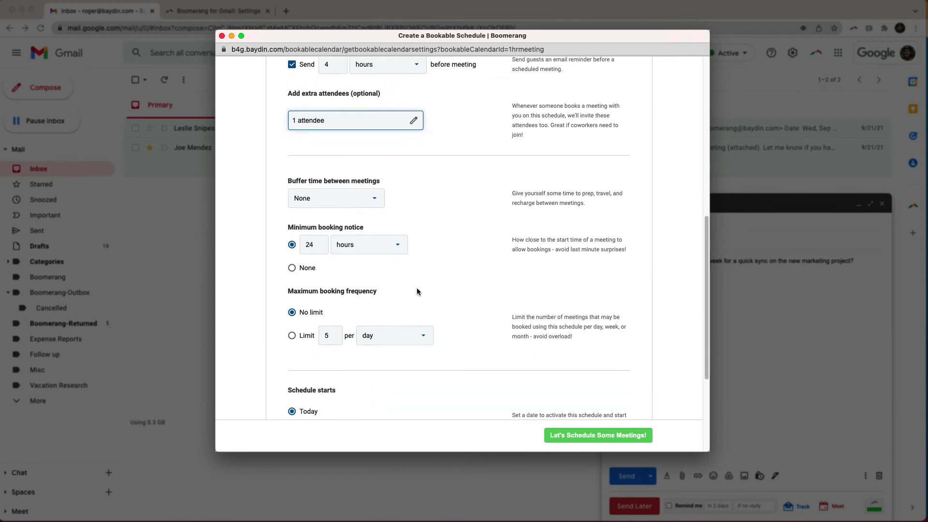
{"action": "left_click", "coordinate": [375, 181]}
{"action": "left_click", "coordinate": [335, 253]}
- Keep the booking notice unit in hours, requiring 24 hours' notice
{"action": "scroll", "coordinate": [438, 303], "scroll_direction": "down", "scroll_amount": 1}
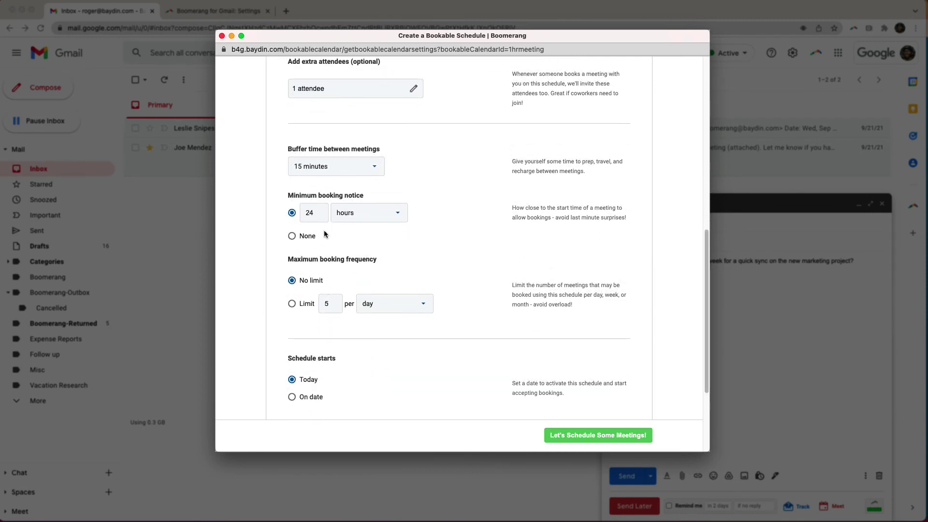
{"action": "left_click", "coordinate": [346, 218]}
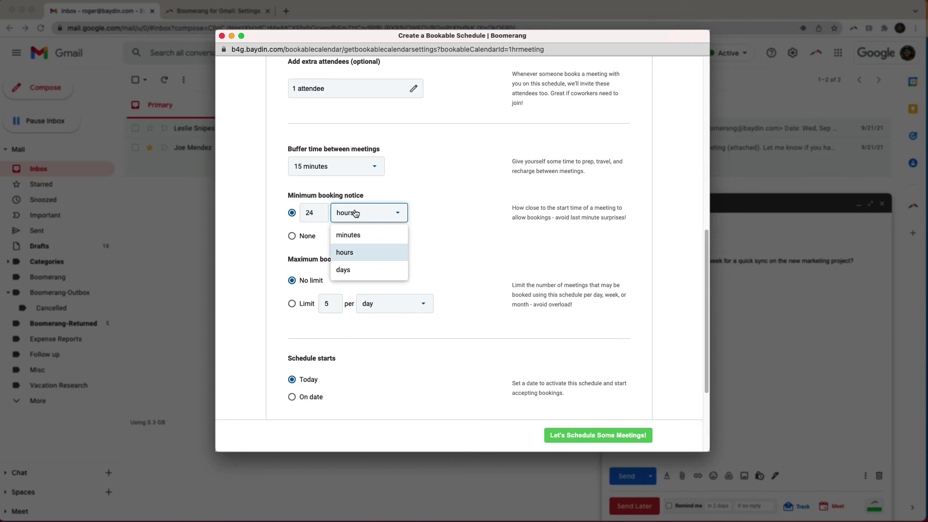
{"action": "left_click", "coordinate": [354, 214]}
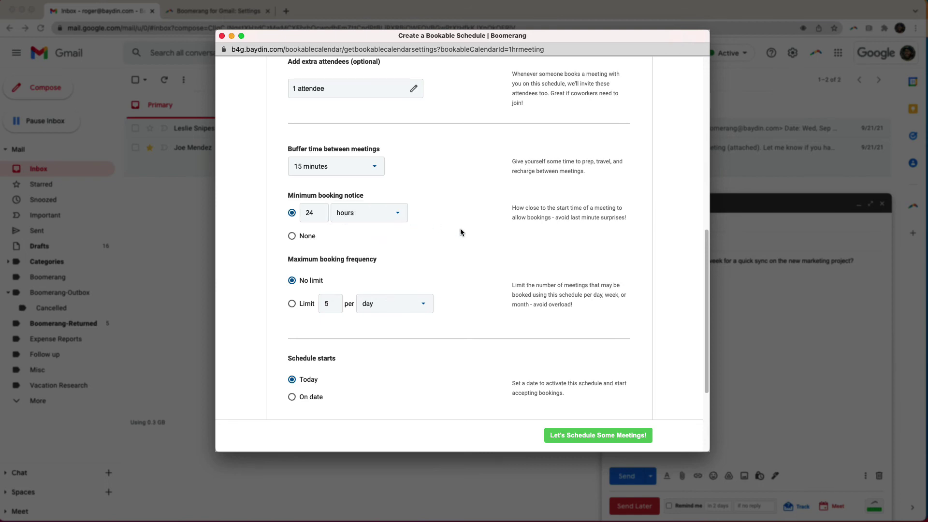
{"action": "scroll", "coordinate": [460, 229], "scroll_direction": "down", "scroll_amount": 5}
{"action": "scroll", "coordinate": [460, 231], "scroll_direction": "down", "scroll_amount": 2}
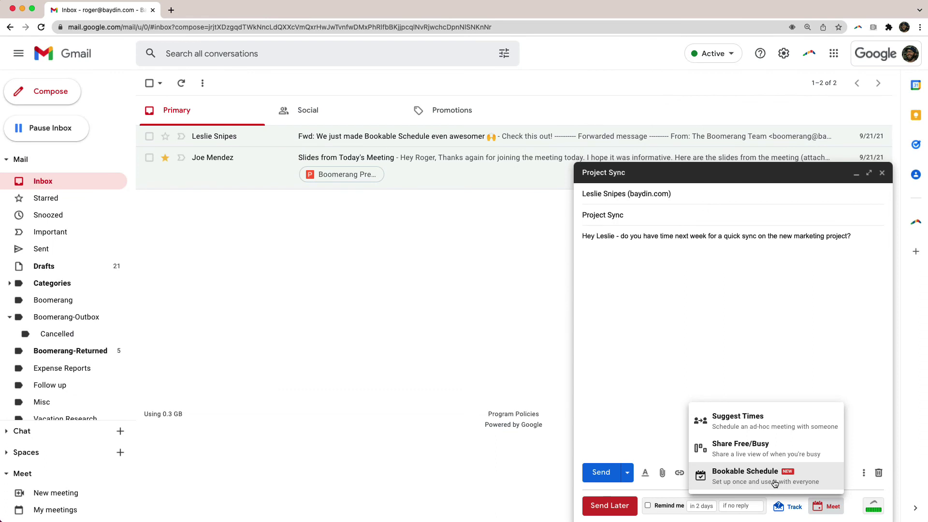
- Insert the '1 hour meeting' bookable calendar into the Project Sync draft
{"action": "left_click", "coordinate": [775, 483]}
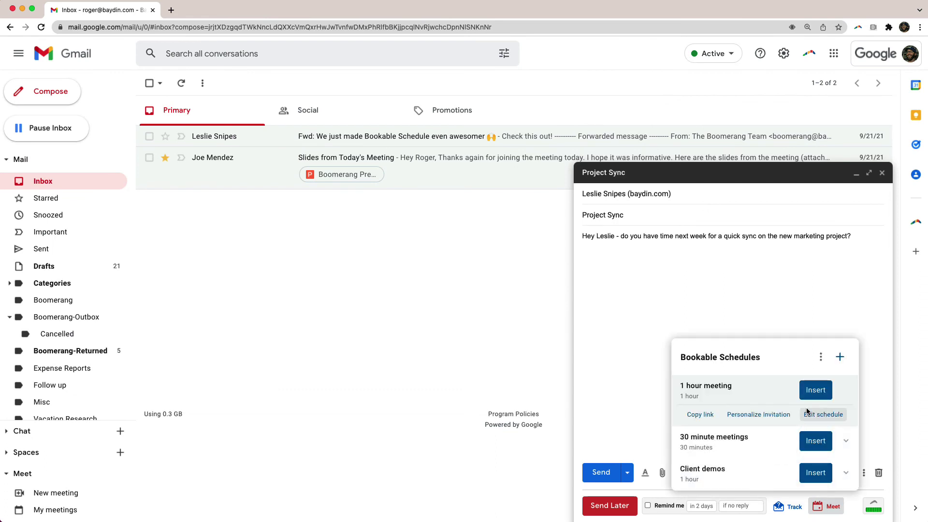
{"action": "left_click", "coordinate": [815, 391]}
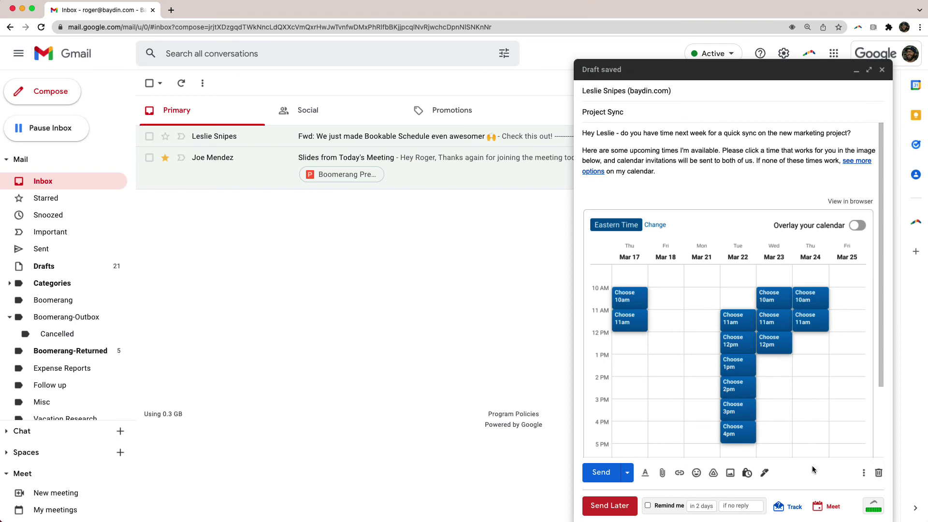
{"action": "left_click", "coordinate": [822, 503]}
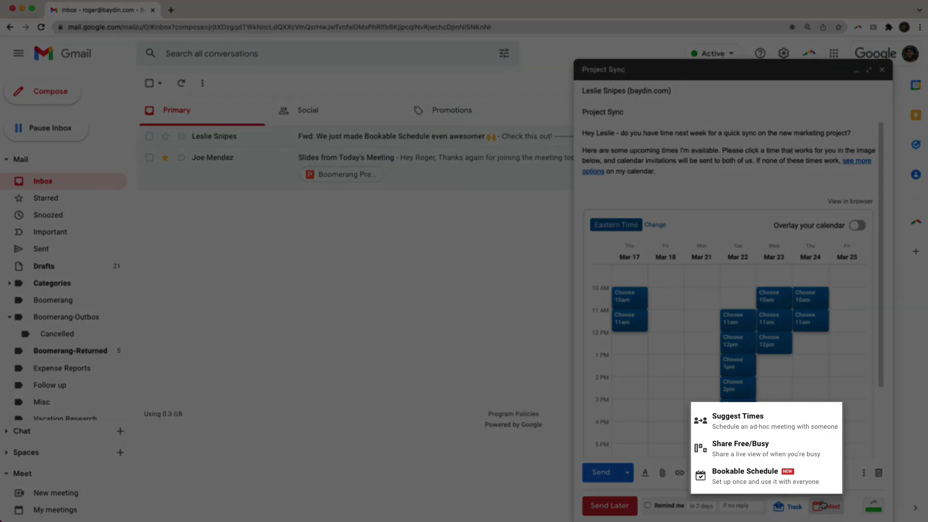